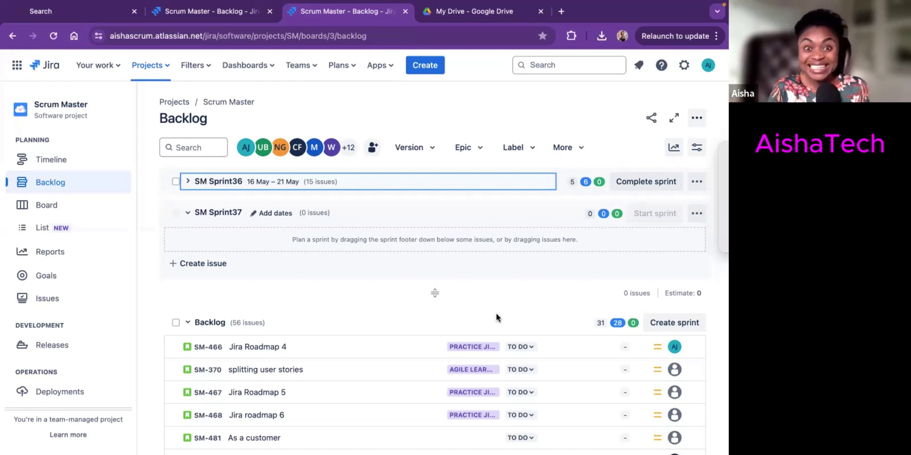
# Look through the backlog issues and open the Jira Roadmap 4 issue on its own page.
pyautogui.scroll(-3, 496, 313)
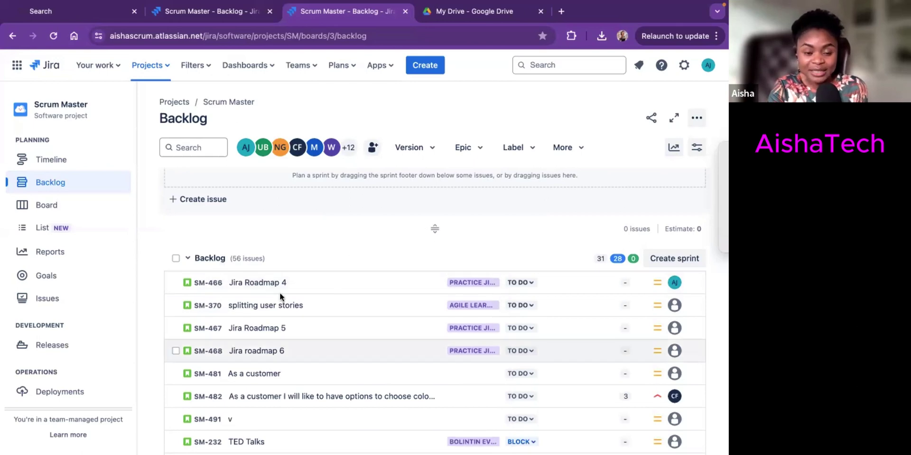
pyautogui.scroll(-1, 303, 329)
pyautogui.scroll(1, 302, 328)
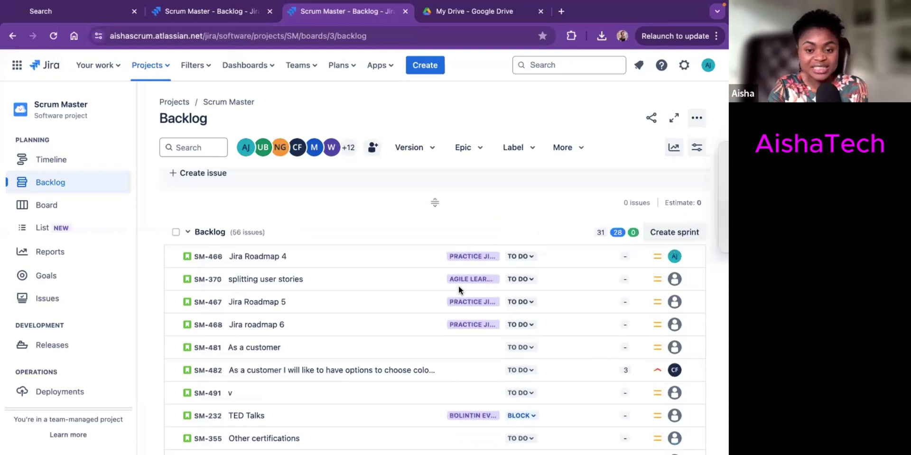
pyautogui.scroll(2, 458, 286)
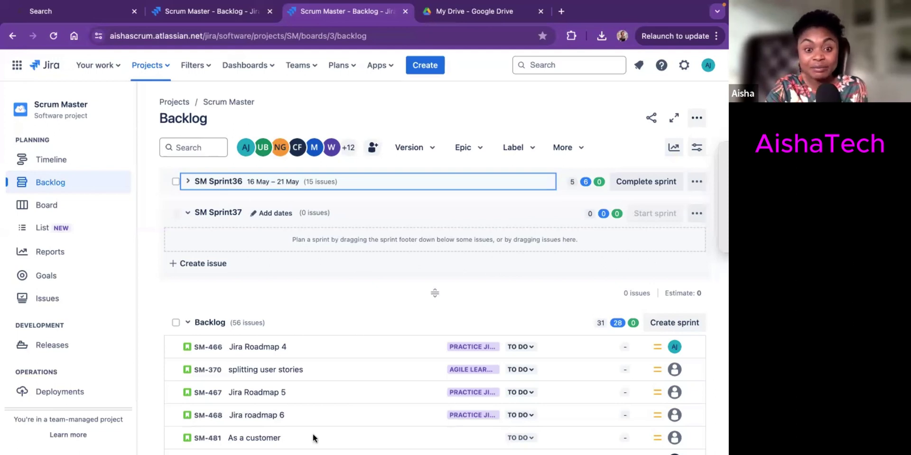
pyautogui.scroll(-1, 380, 375)
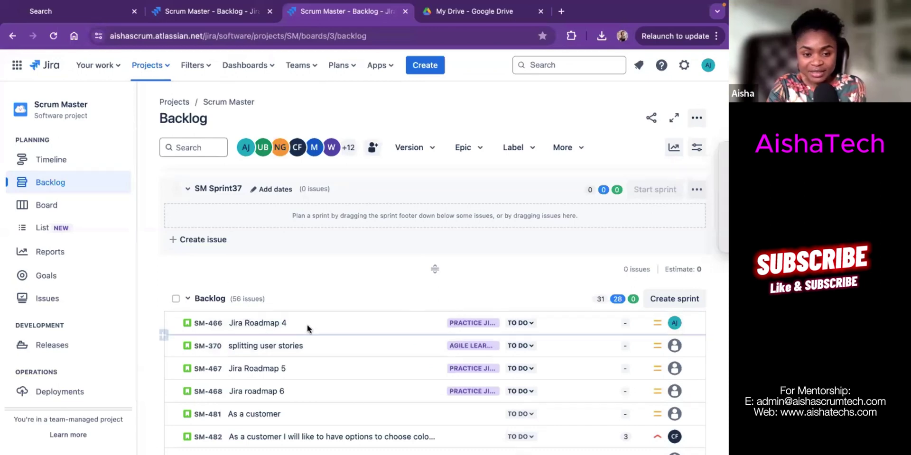
pyautogui.scroll(1, 299, 311)
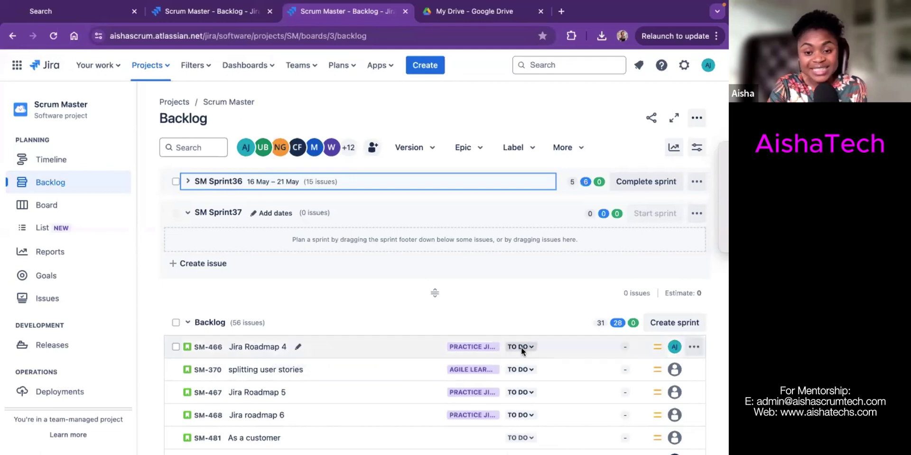
pyautogui.click(403, 350)
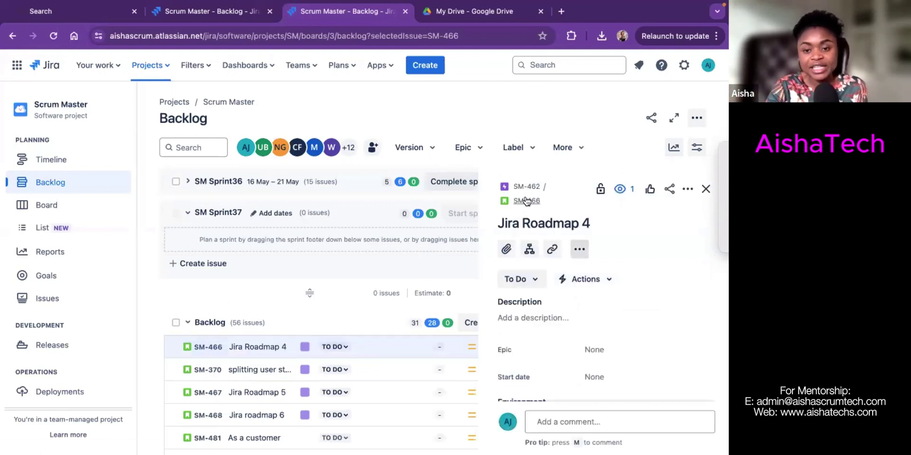
pyautogui.click(526, 202)
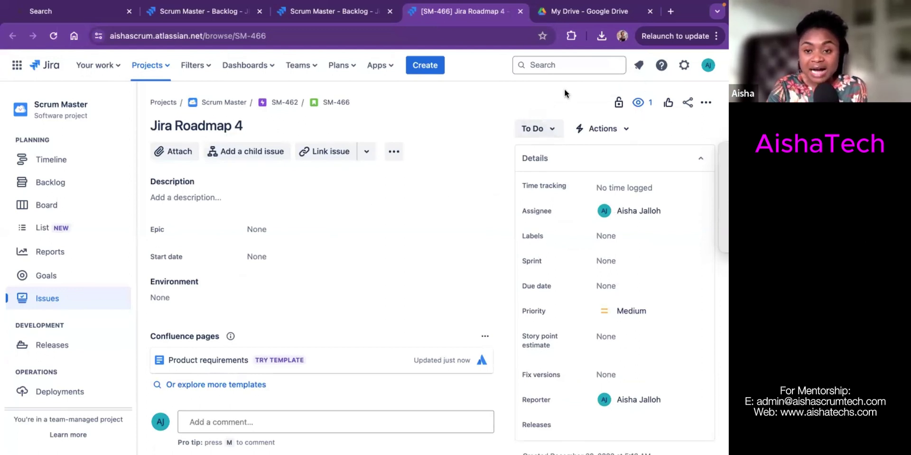
# Review the available workflow statuses for Jira Roadmap 4 and set its status to In Progress.
pyautogui.click(551, 132)
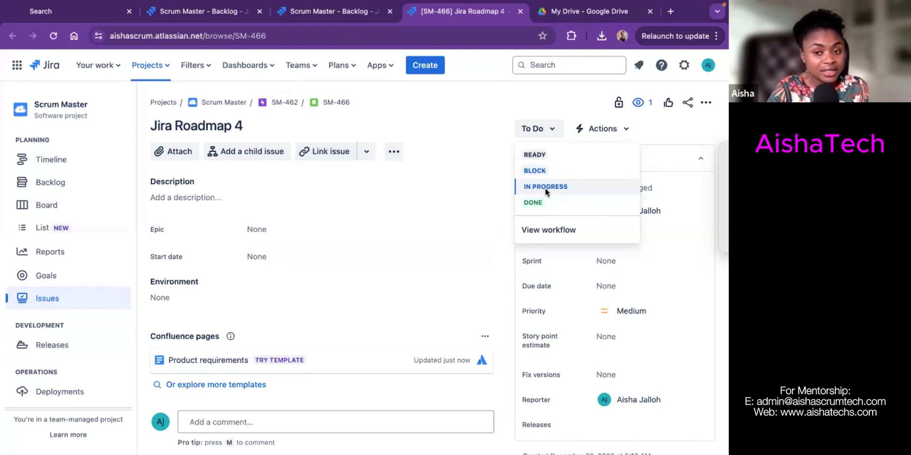
pyautogui.click(552, 129)
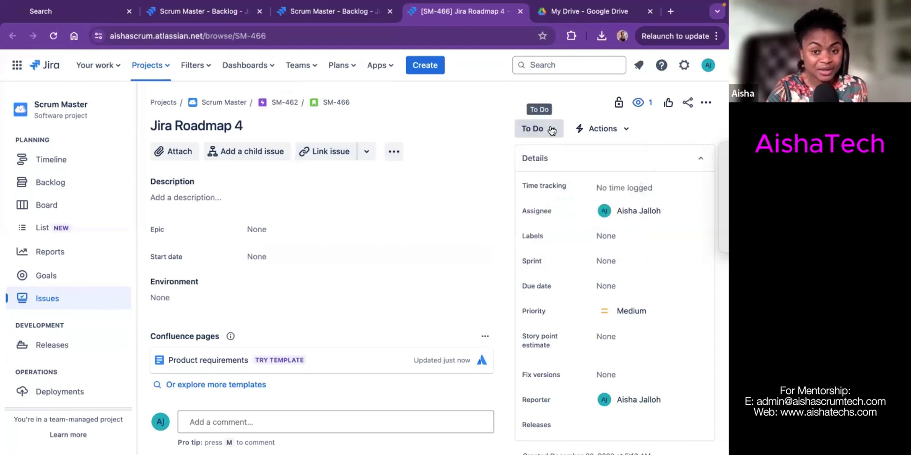
pyautogui.click(551, 130)
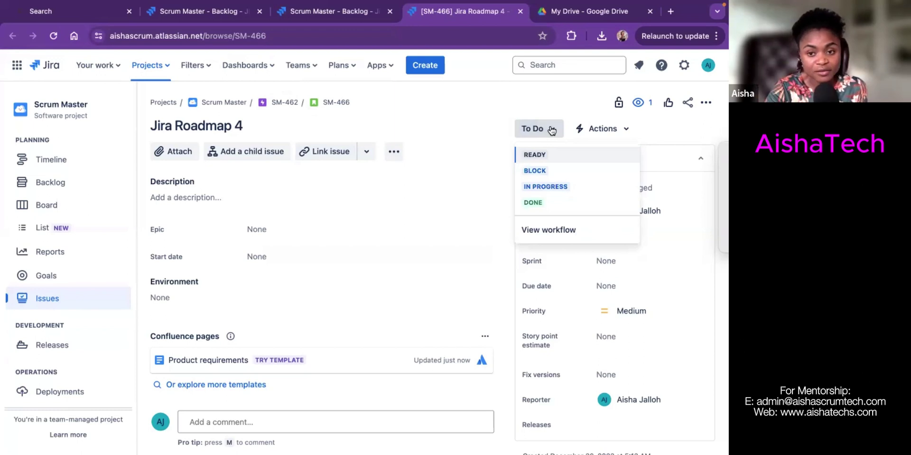
pyautogui.click(545, 186)
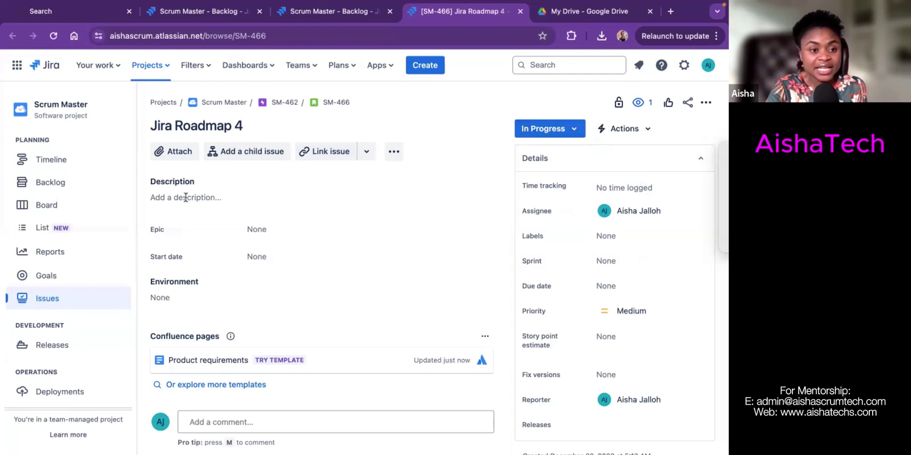
# Go back to the backlog and open the SM Sprint36 board to examine its columns from To Do through Done.
pyautogui.click(47, 184)
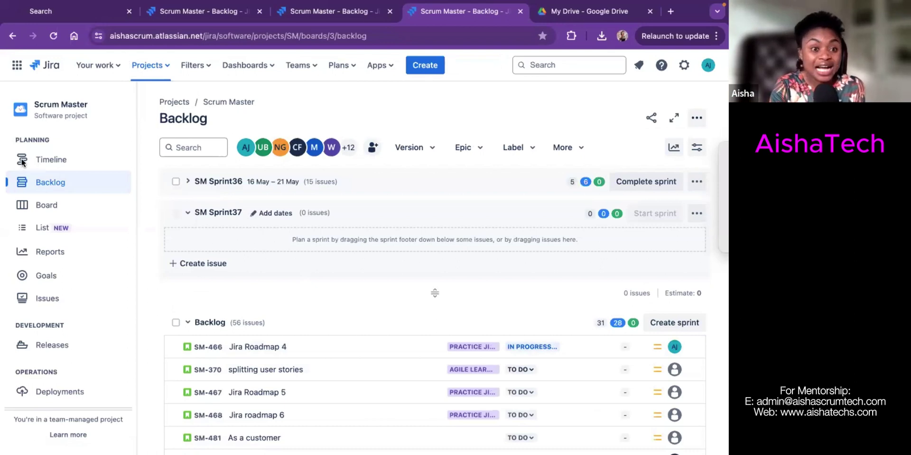
pyautogui.click(52, 205)
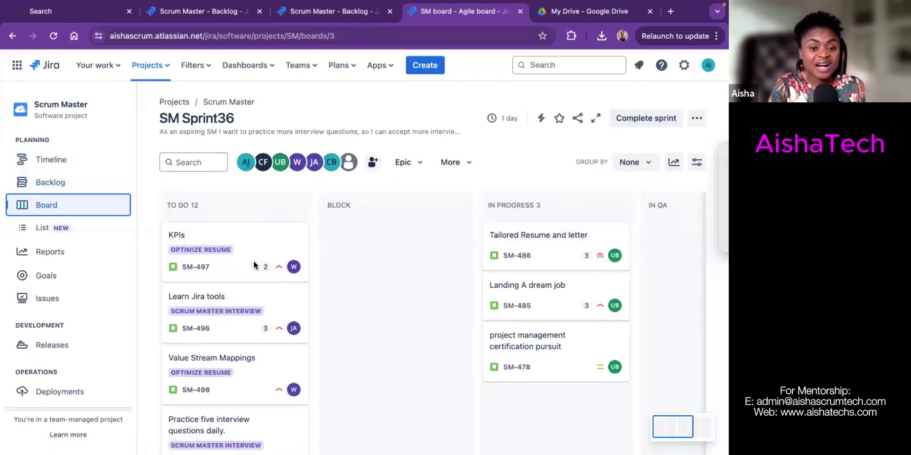
pyautogui.scroll(-3, 252, 371)
pyautogui.scroll(-3, 250, 370)
pyautogui.scroll(5, 252, 369)
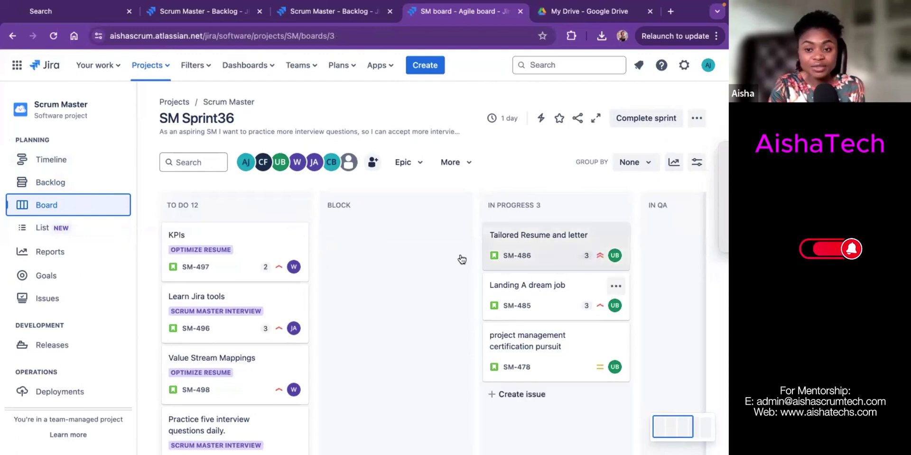
pyautogui.hscroll(5, 560, 256)
pyautogui.hscroll(-5, 351, 294)
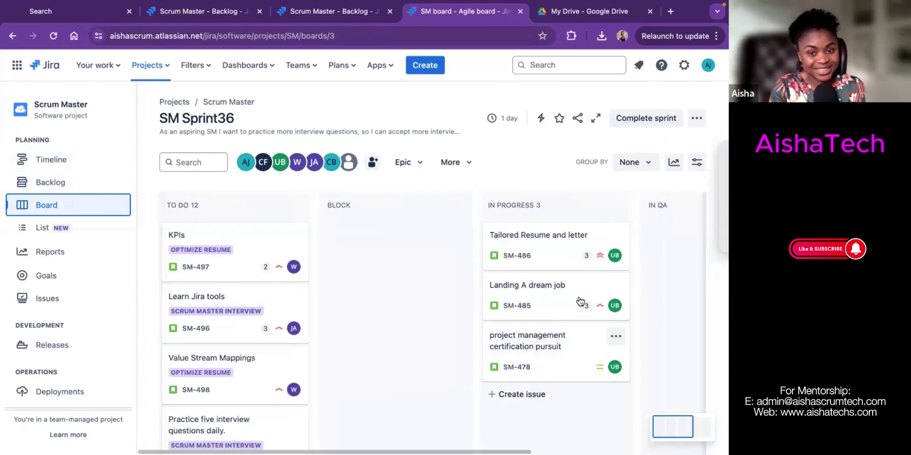
pyautogui.hscroll(2, 580, 300)
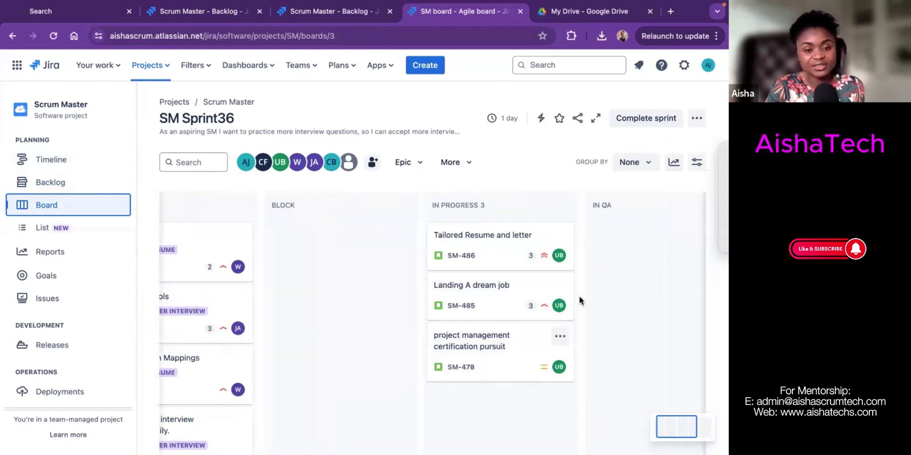
pyautogui.scroll(1, 480, 212)
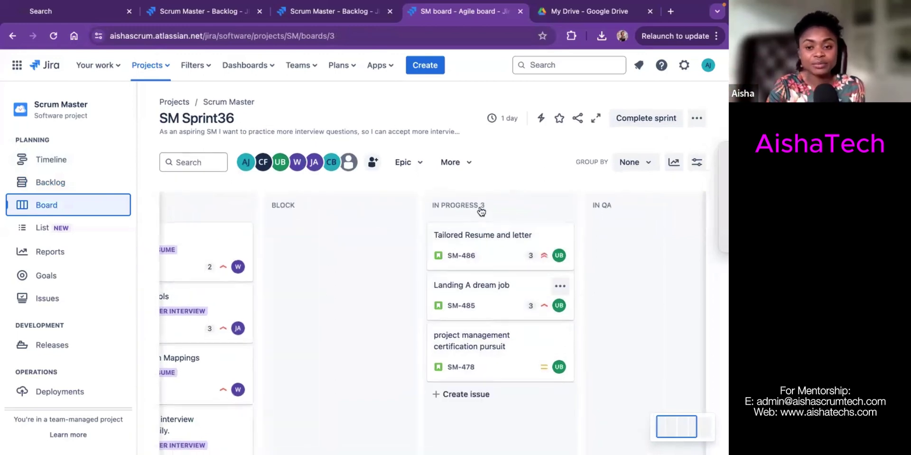
pyautogui.hscroll(5, 646, 256)
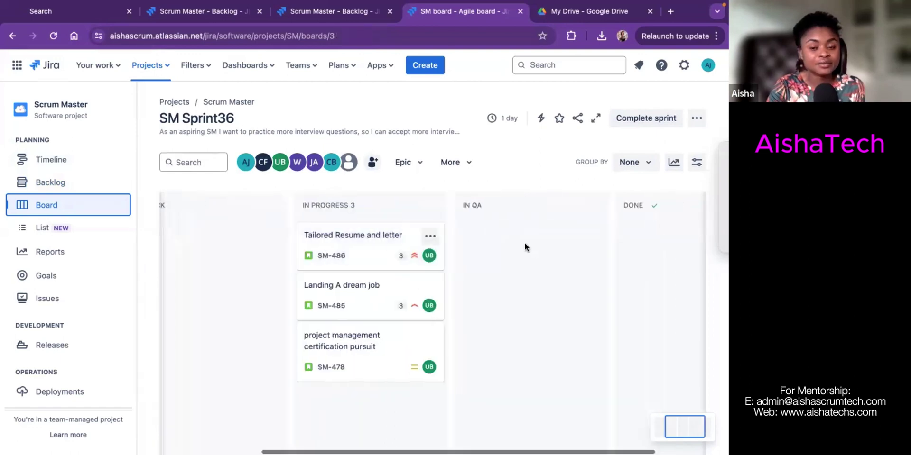
pyautogui.hscroll(-5, 380, 242)
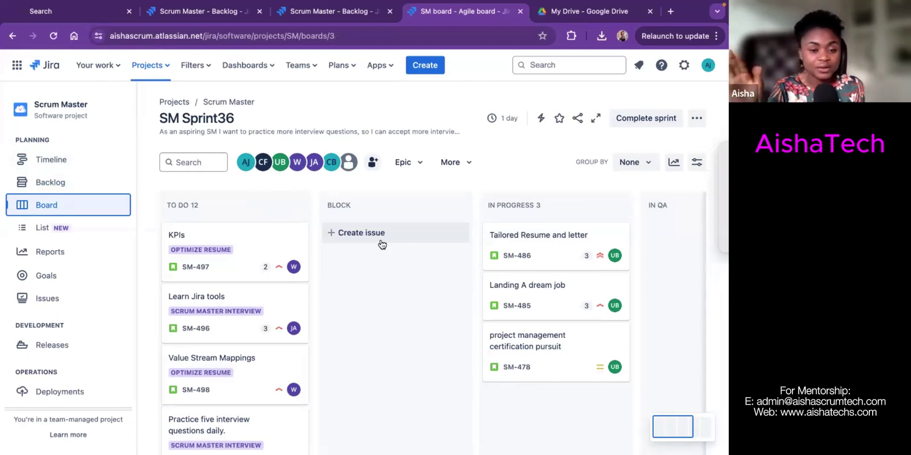
# Move the Learn Jira tools card from To Do to In Progress on the sprint board.
pyautogui.scroll(-2, 381, 239)
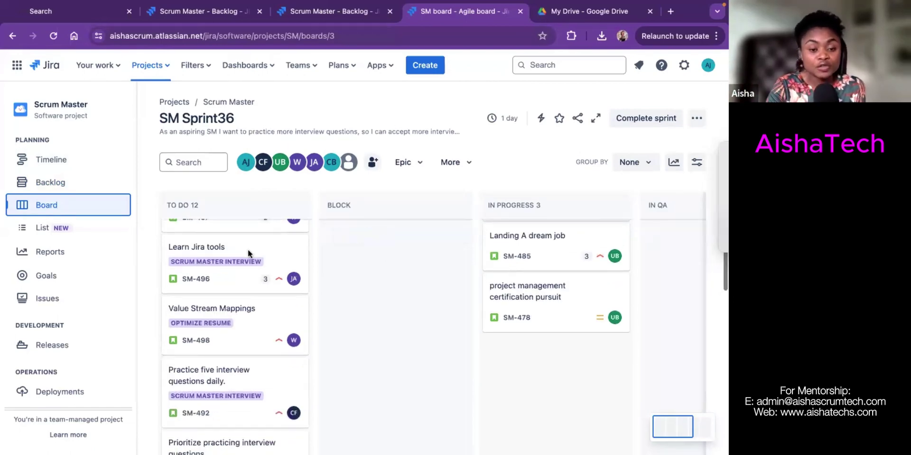
pyautogui.scroll(1, 379, 275)
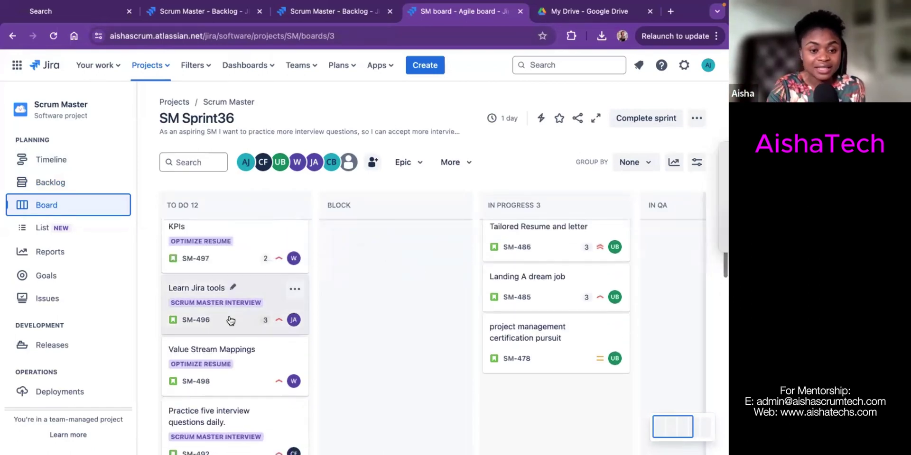
pyautogui.scroll(-2, 253, 339)
pyautogui.scroll(-1, 253, 338)
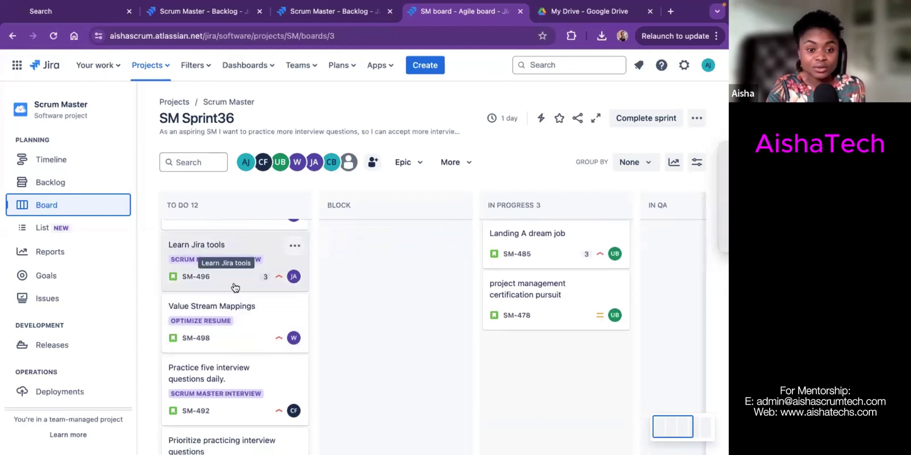
pyautogui.click(291, 283)
pyautogui.moveTo(292, 283); pyautogui.dragTo(493, 230)
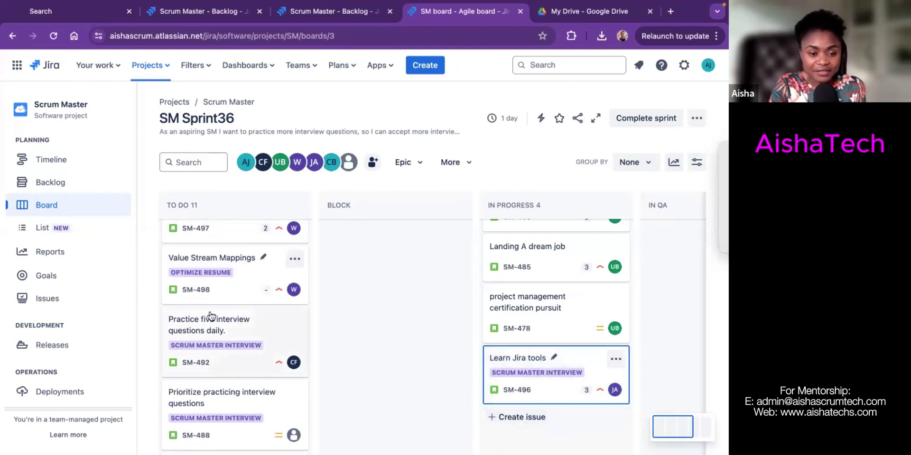
# Move the Value Stream Mappings card from To Do to the Block column.
pyautogui.moveTo(211, 274); pyautogui.dragTo(408, 289)
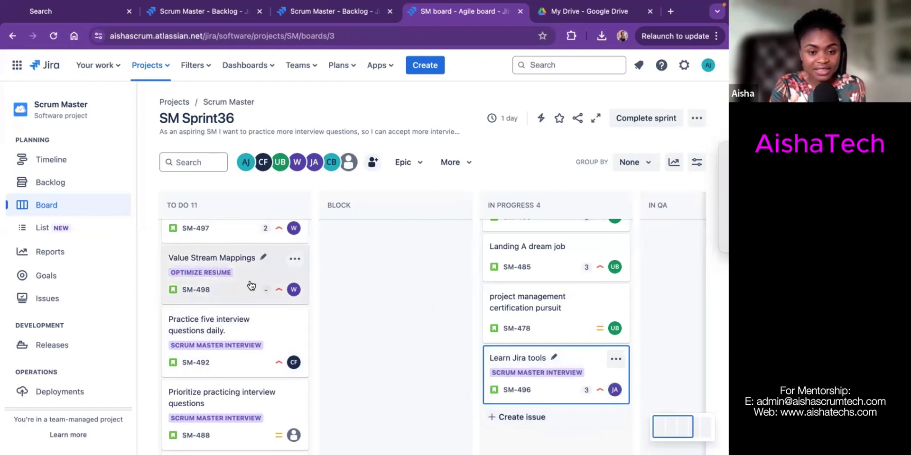
pyautogui.moveTo(299, 280); pyautogui.dragTo(550, 225)
pyautogui.moveTo(536, 256); pyautogui.dragTo(386, 210)
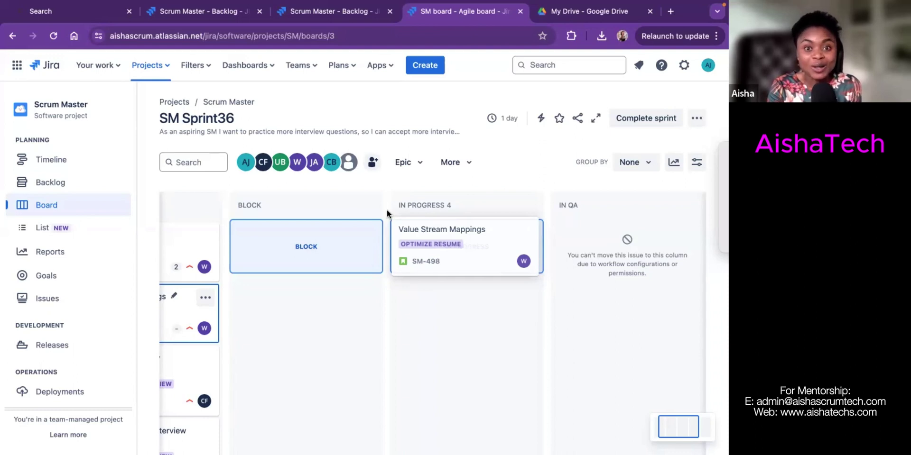
pyautogui.moveTo(386, 209); pyautogui.dragTo(380, 227)
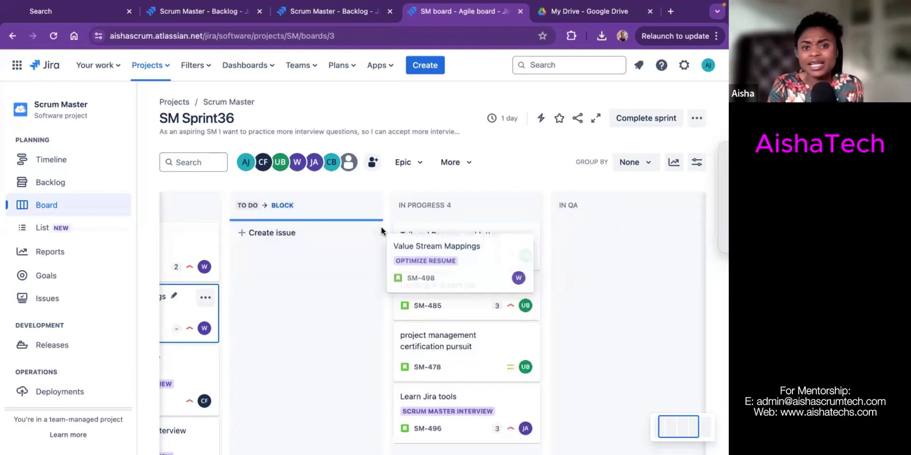
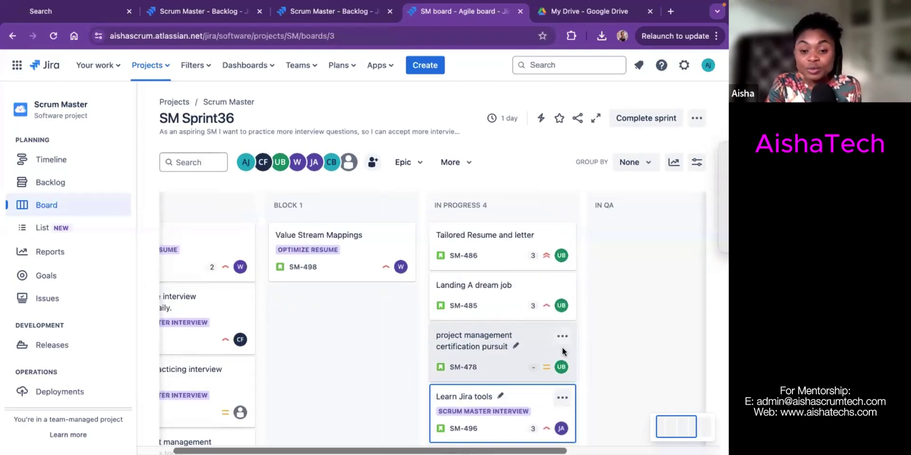
# Try to move the Tailored Resume and letter card and the Value Stream Mappings card to In QA, returning both to their original columns.
pyautogui.scroll(-2, 509, 337)
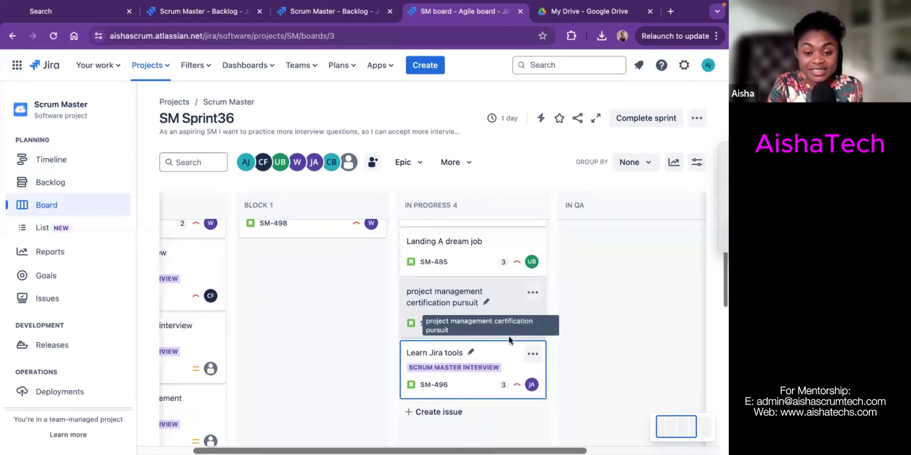
pyautogui.hscroll(3, 509, 336)
pyautogui.scroll(2, 396, 250)
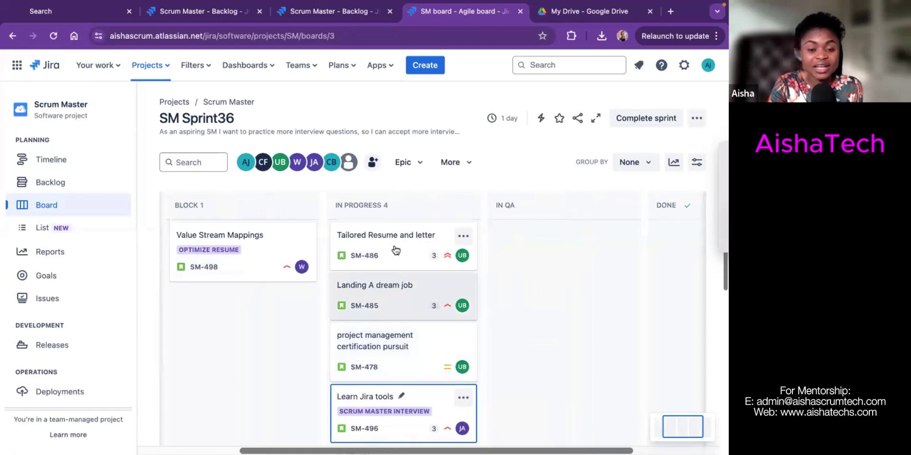
pyautogui.moveTo(461, 247); pyautogui.dragTo(480, 239)
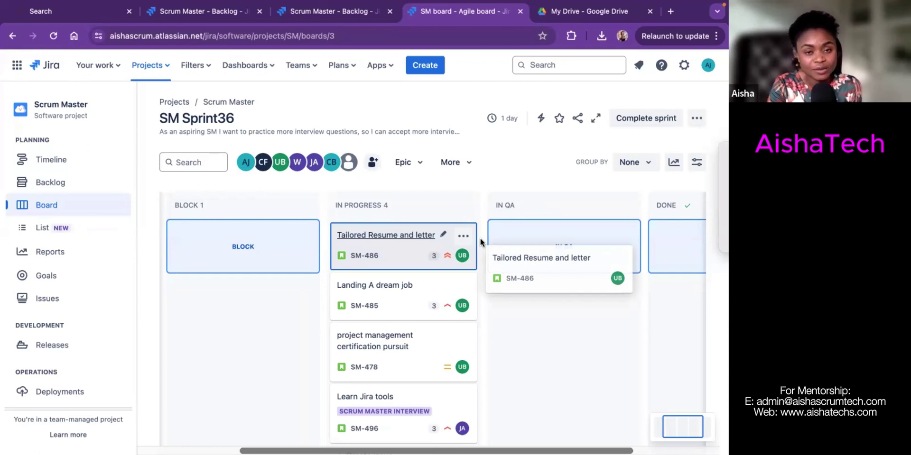
pyautogui.moveTo(480, 239); pyautogui.dragTo(480, 219)
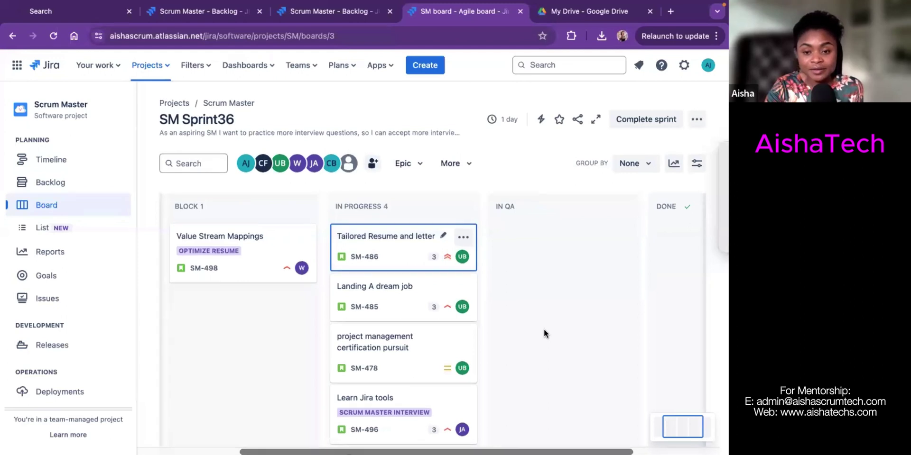
pyautogui.moveTo(464, 245); pyautogui.dragTo(526, 240)
pyautogui.moveTo(223, 238); pyautogui.dragTo(392, 289)
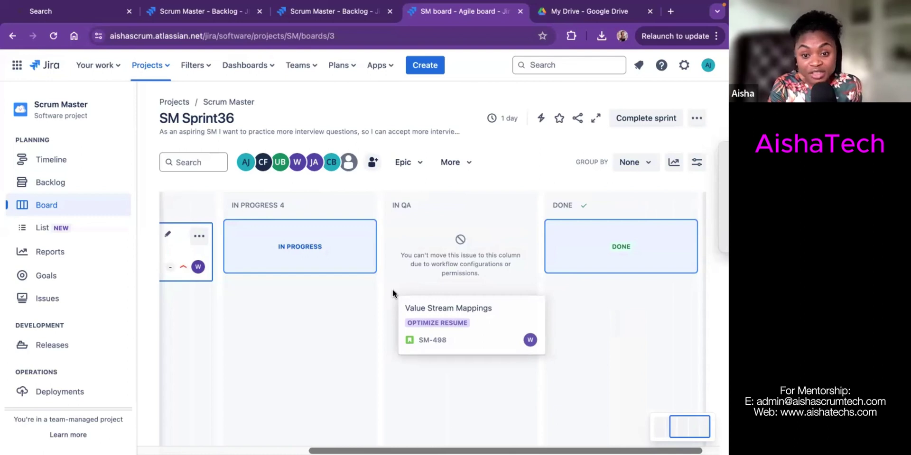
pyautogui.moveTo(392, 289); pyautogui.dragTo(246, 206)
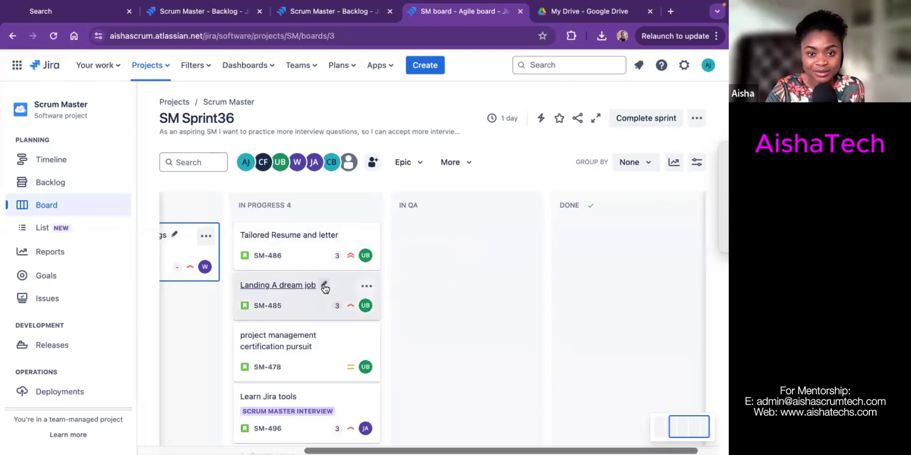
# Open the details of the KPIs issue in the To Do column.
pyautogui.hscroll(-3, 325, 289)
pyautogui.hscroll(-8, 325, 288)
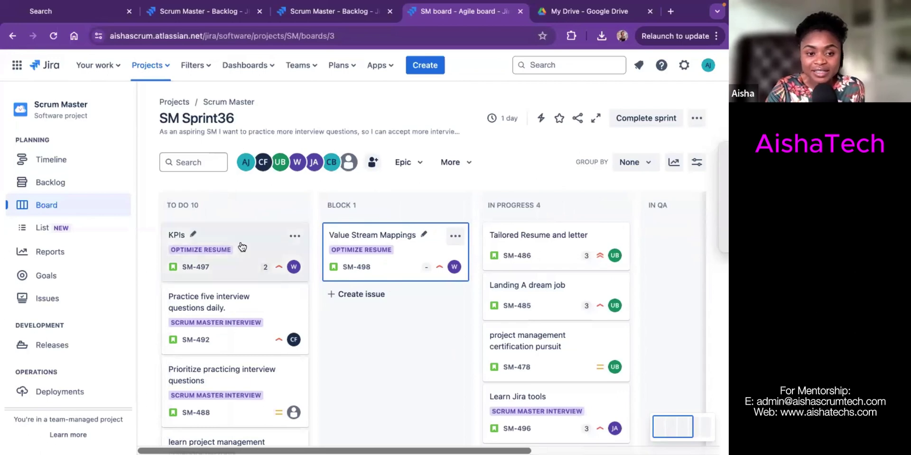
pyautogui.click(256, 272)
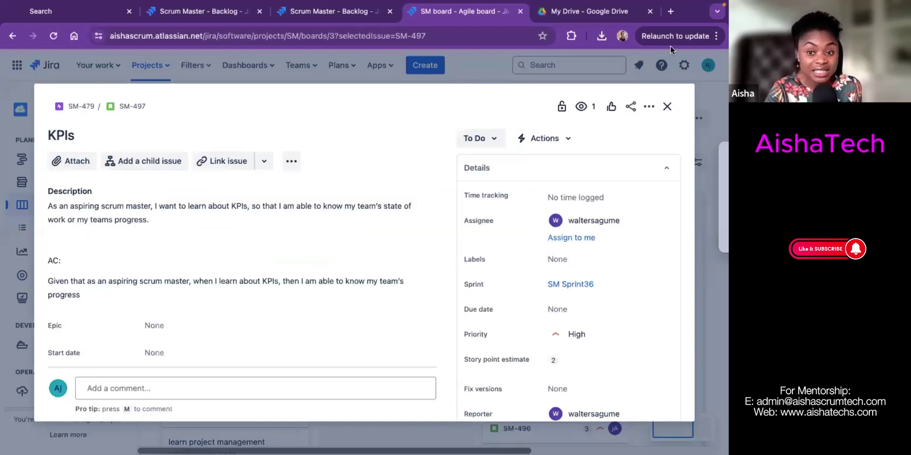
# Set the KPIs issue's status to In Progress, return it to To Do, and close the issue details.
pyautogui.click(495, 138)
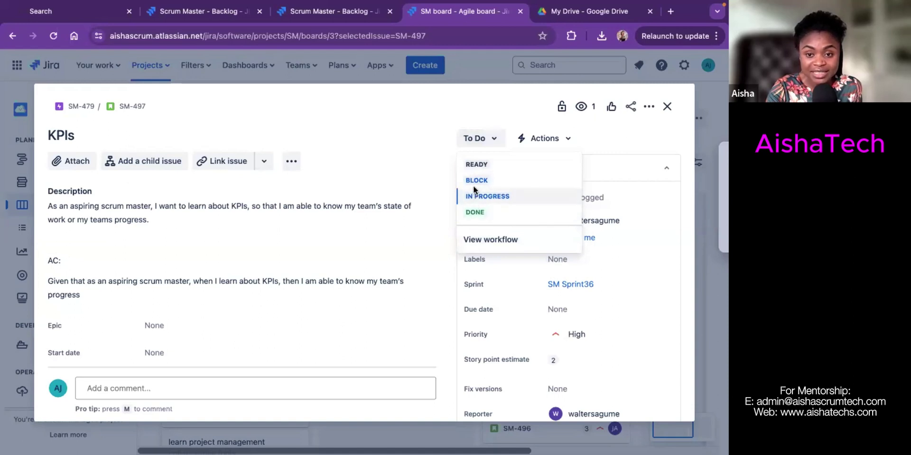
pyautogui.click(492, 195)
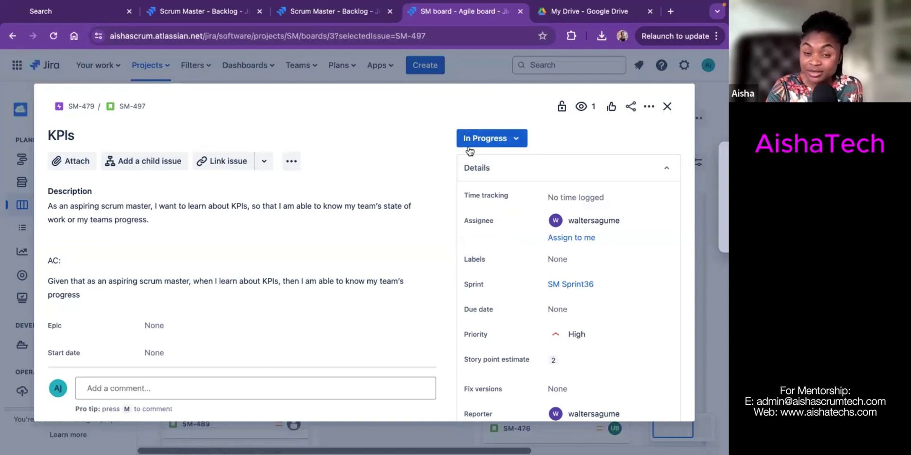
pyautogui.click(489, 139)
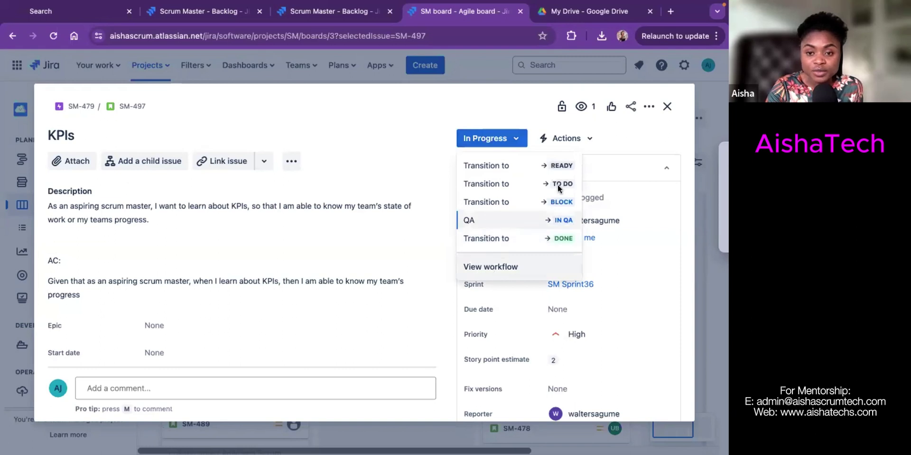
pyautogui.click(557, 184)
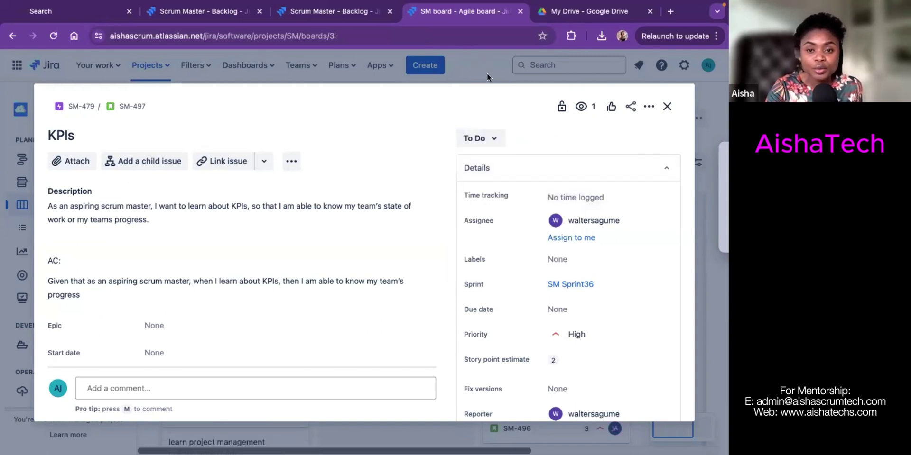
pyautogui.click(526, 56)
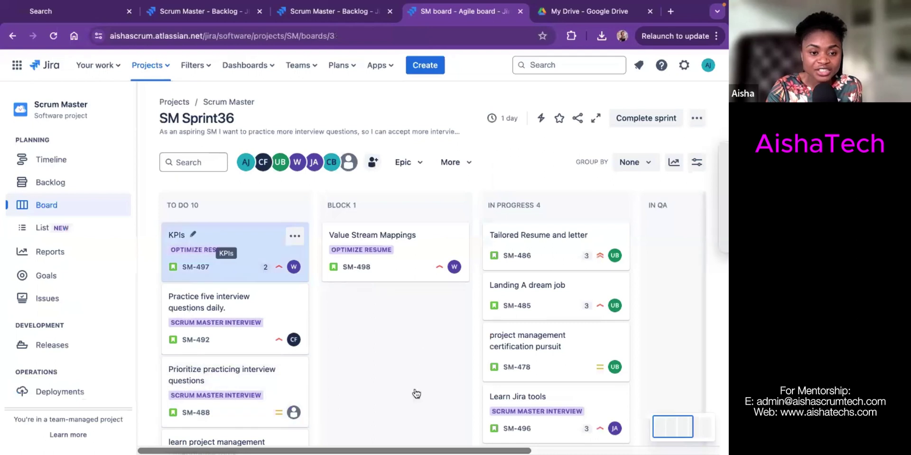
# Open the Scrum Master project's backlog and expand the SM Sprint36 issue list.
pyautogui.moveTo(261, 256); pyautogui.dragTo(56, 237)
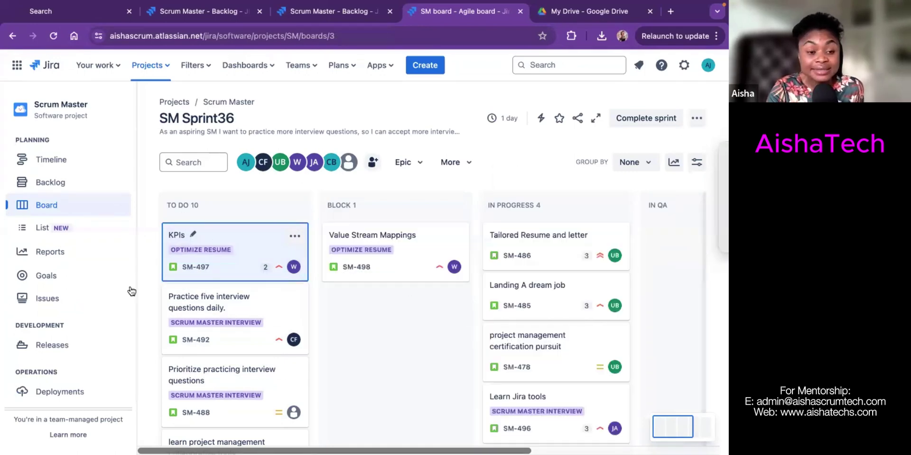
pyautogui.click(49, 183)
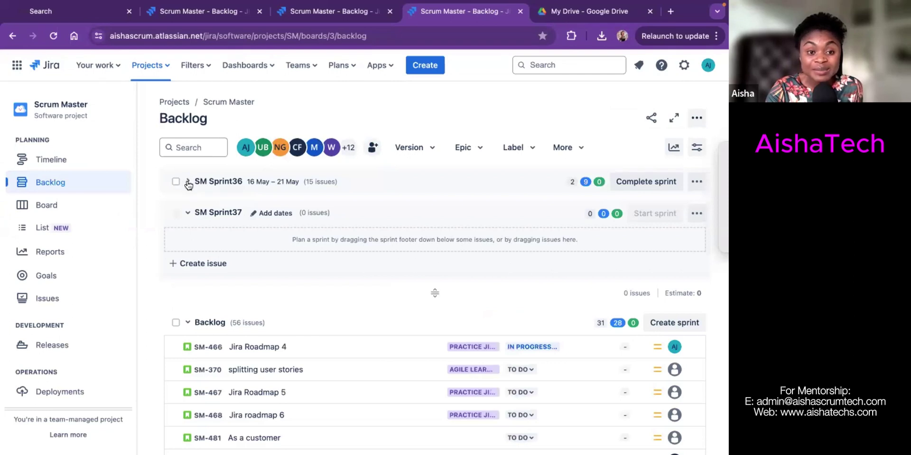
pyautogui.click(189, 181)
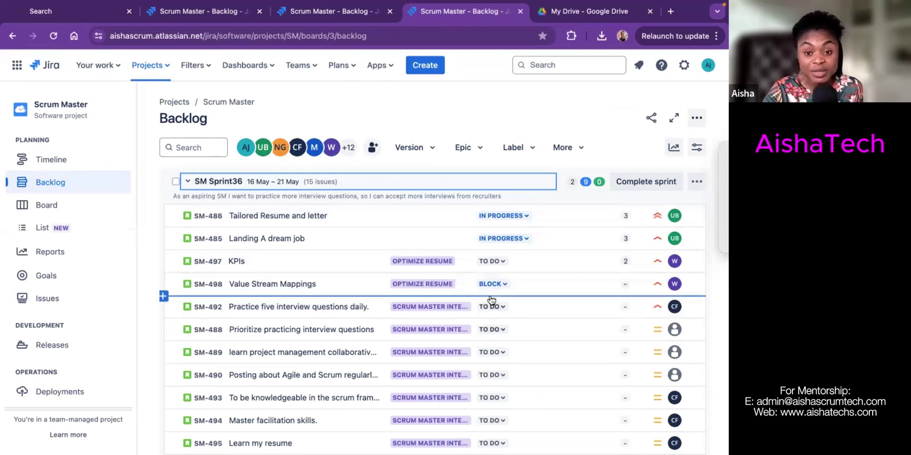
# Review the issue statuses in SM Sprint36 and show the available status transitions for the KPIs issue.
pyautogui.scroll(-3, 491, 299)
pyautogui.scroll(1, 512, 205)
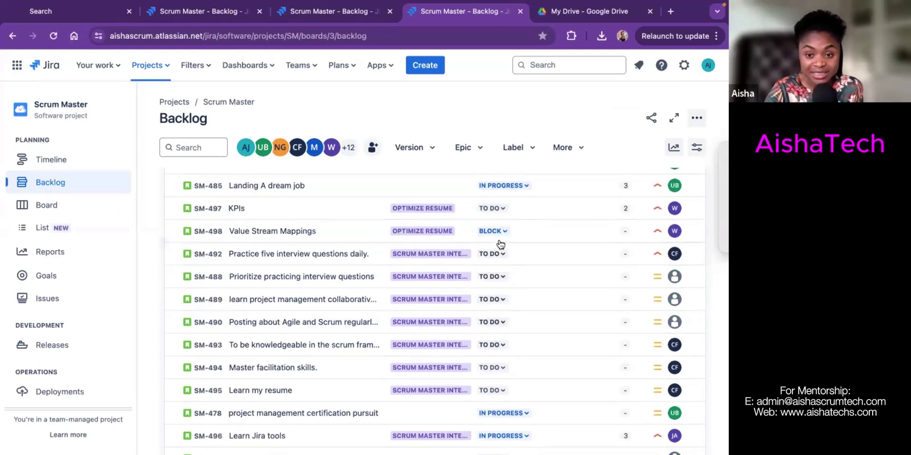
pyautogui.scroll(2, 531, 256)
pyautogui.click(501, 252)
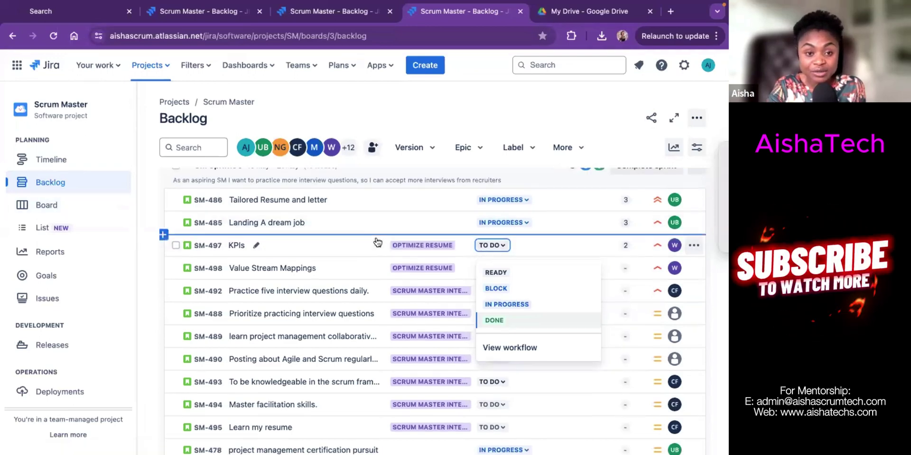
# Dismiss the KPIs status options and collapse SM Sprint36 to view the backlog issues below.
pyautogui.scroll(1, 351, 223)
pyautogui.scroll(-10, 303, 325)
pyautogui.scroll(1, 313, 275)
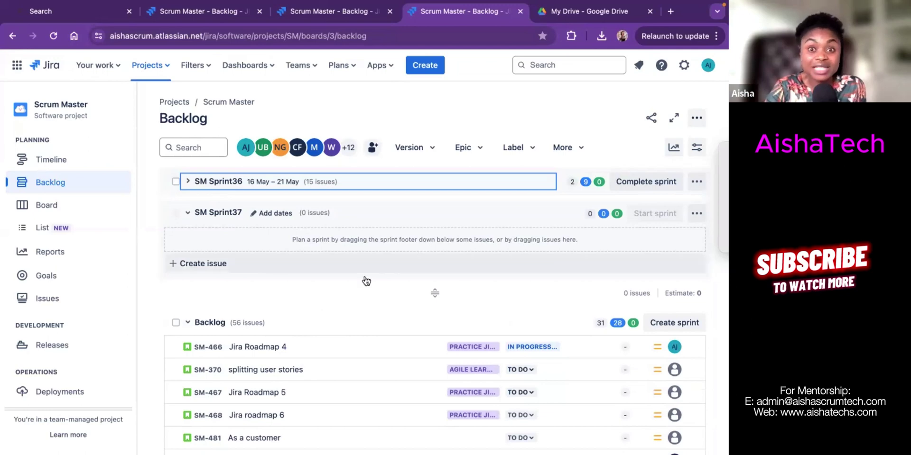
pyautogui.scroll(-5, 327, 325)
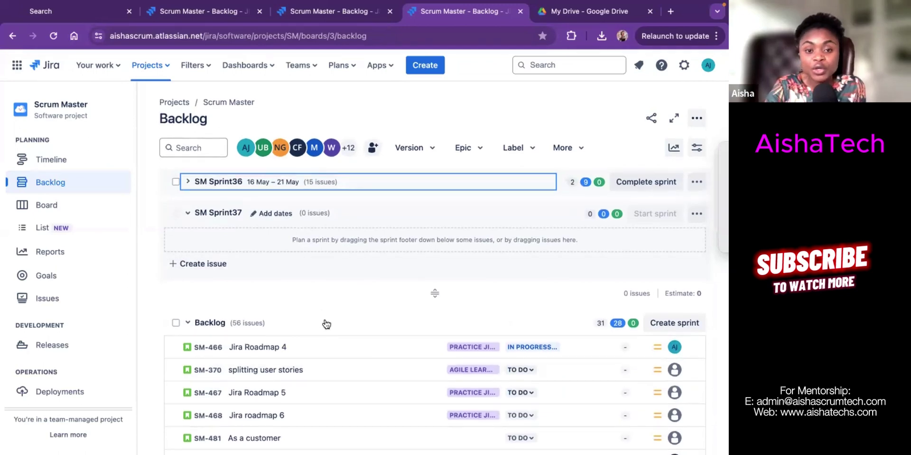